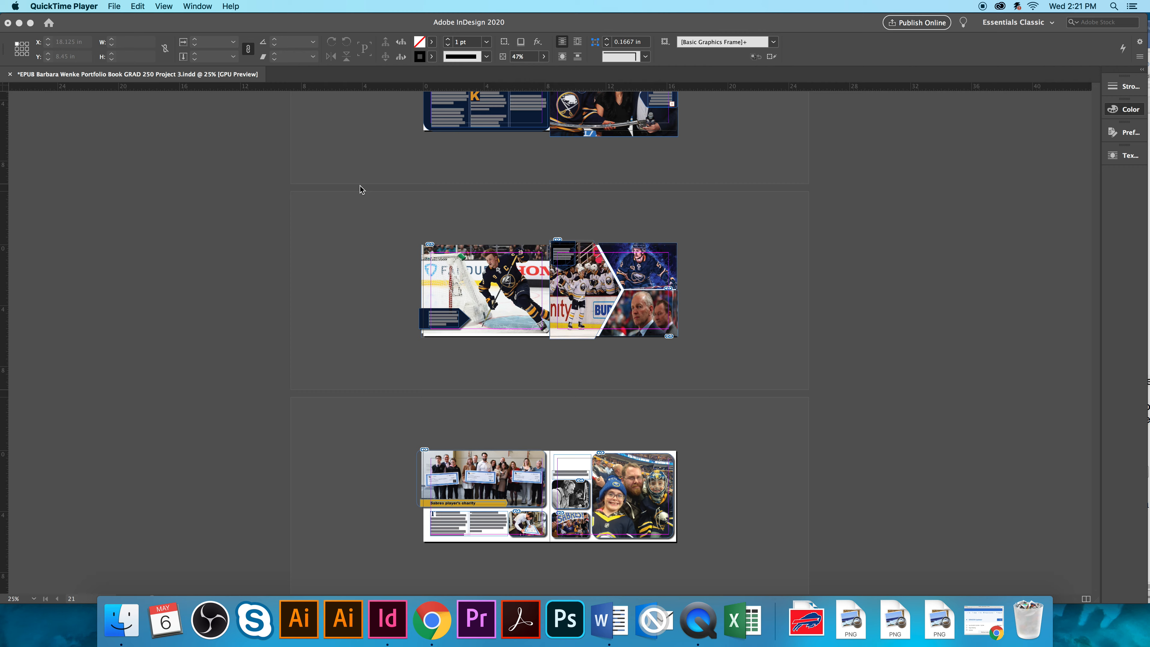
- Return to the portfolio's cover page, switch to InDesign and reposition the floating tools closer to the pages
scroll(362, 186, up, 15)
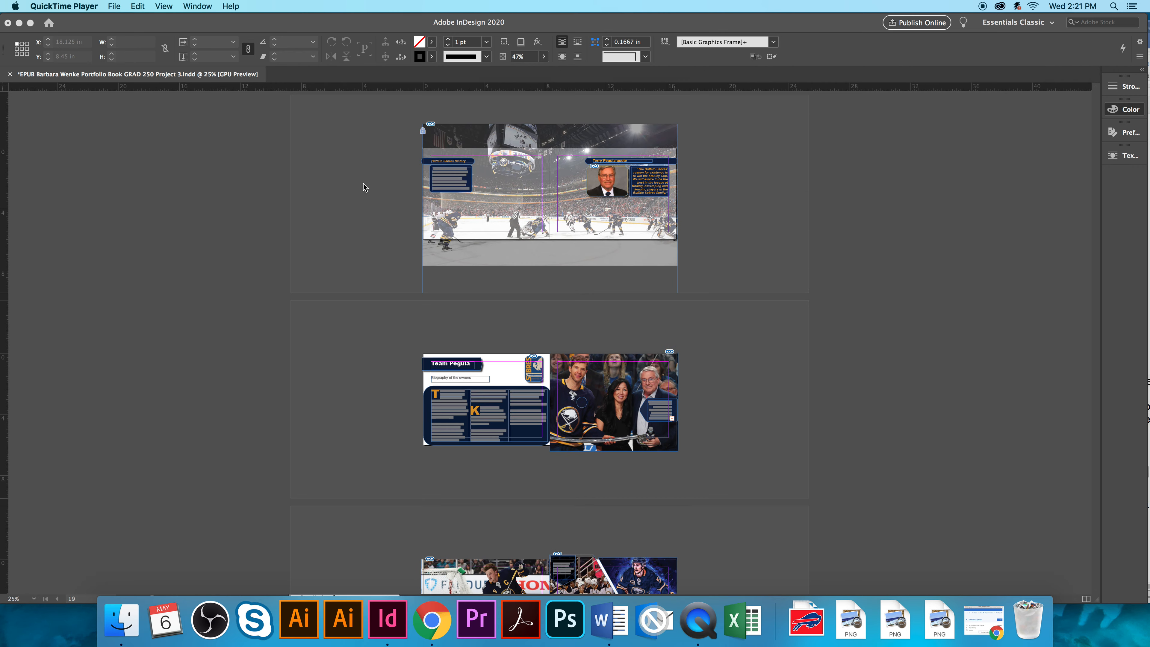
scroll(362, 184, up, 7)
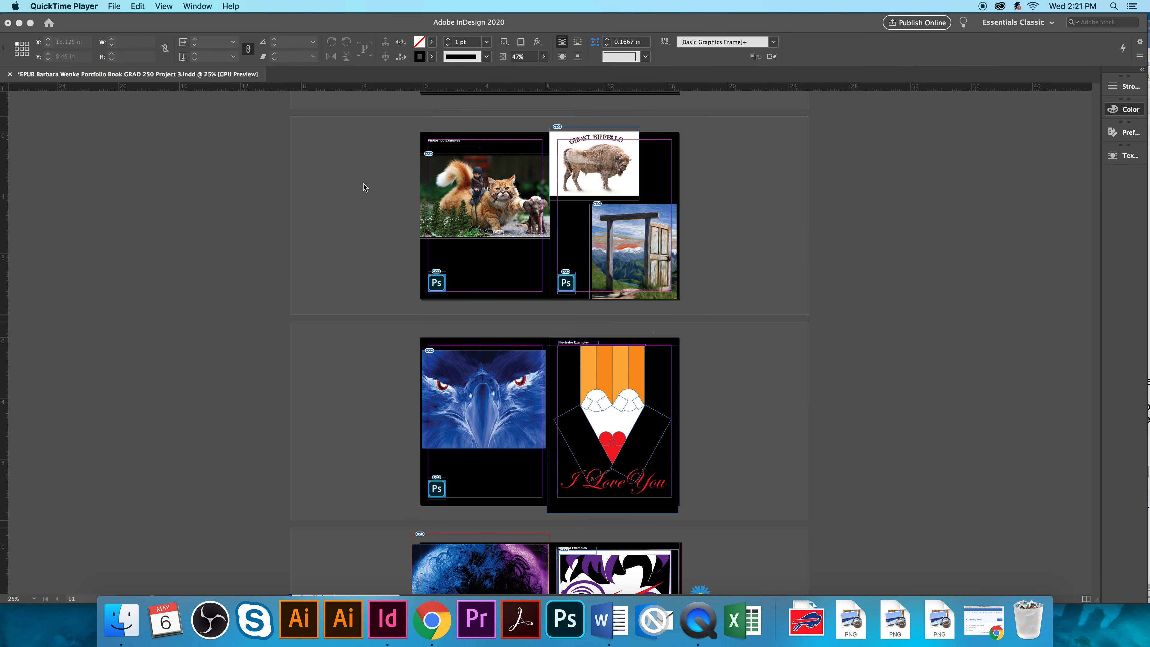
scroll(362, 184, up, 10)
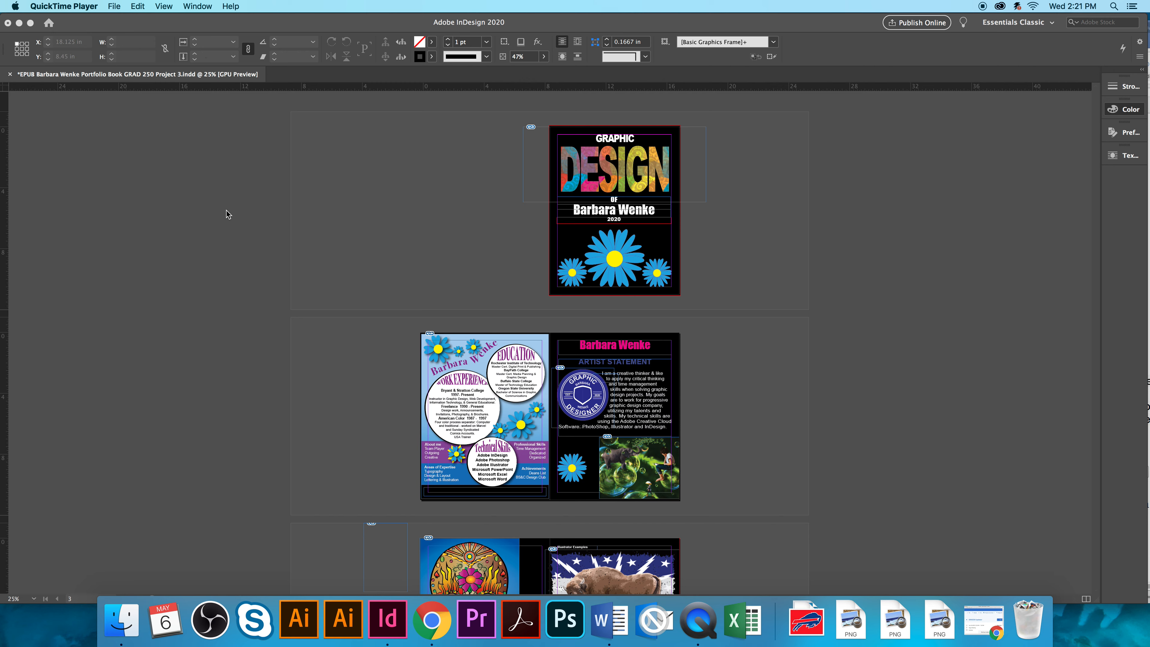
click(165, 18)
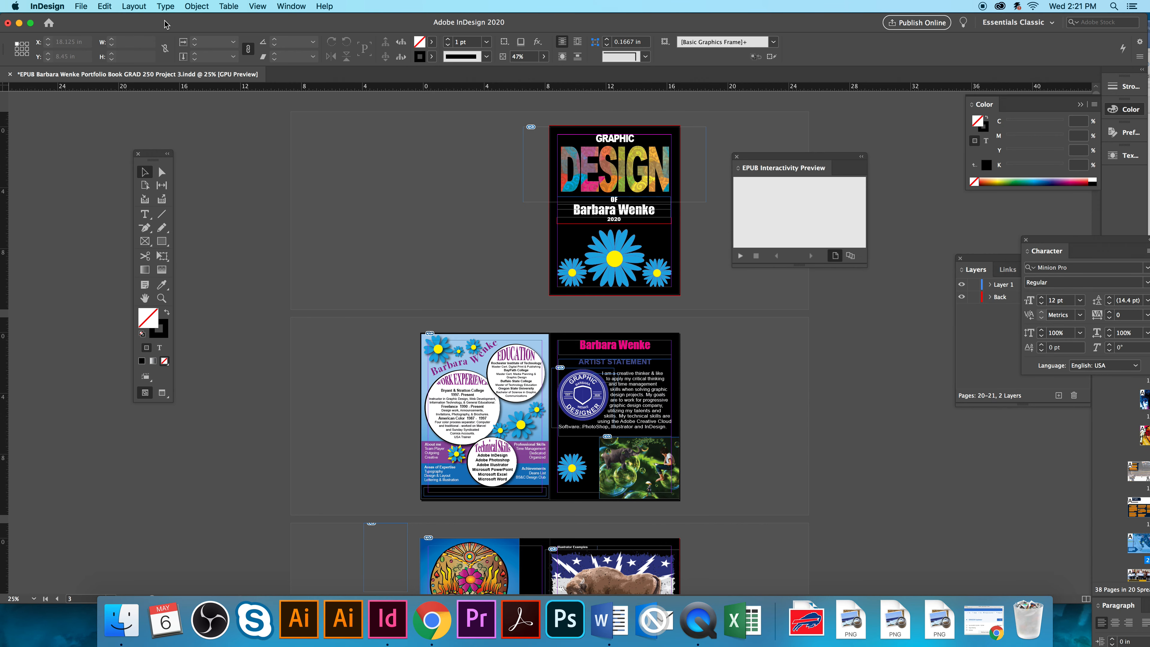
mouse_move(165, 23)
mouse_down()
mouse_move(185, 29)
mouse_move(164, 24)
mouse_up()
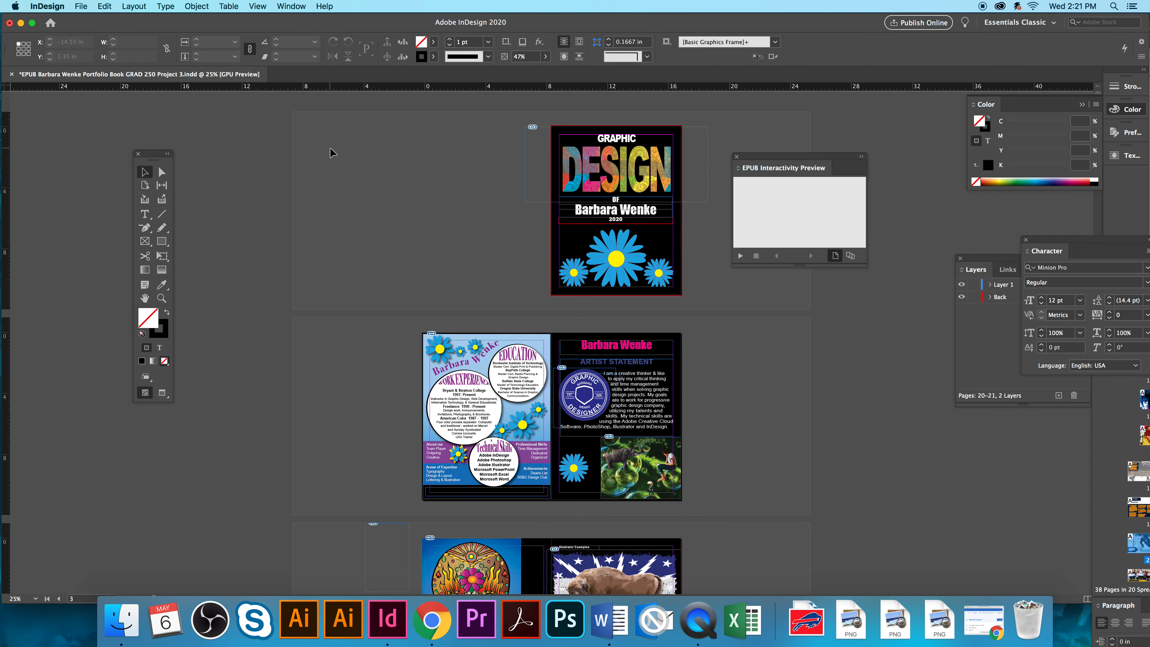
drag(166, 162, 193, 152)
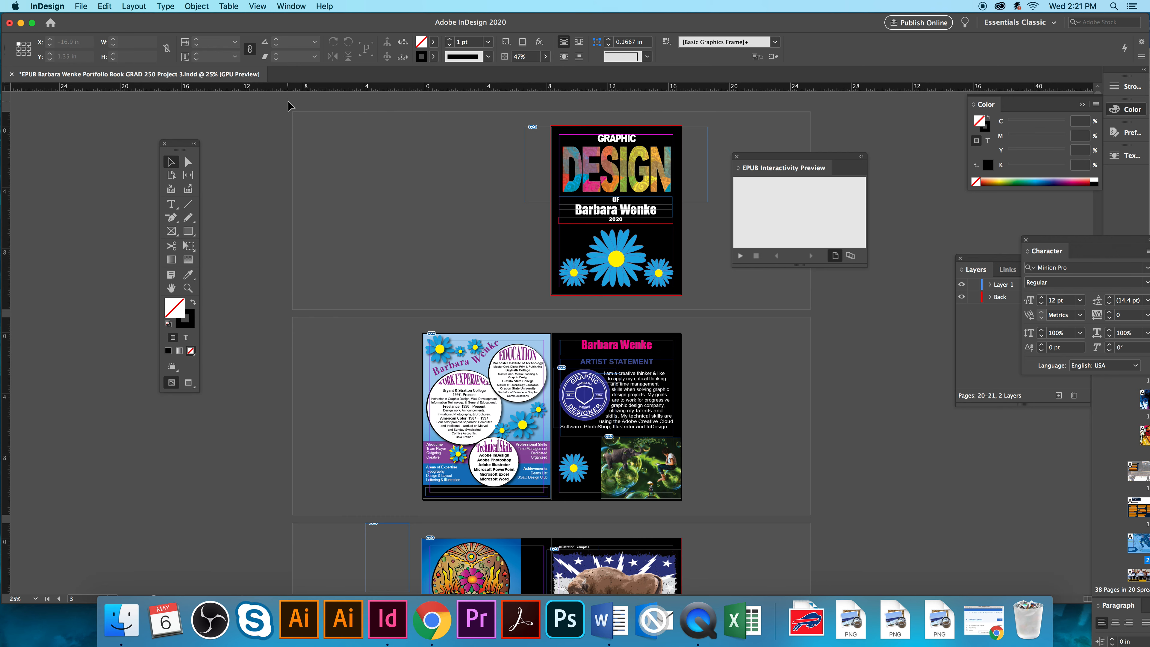
- Close and reopen the EPUB Interactivity Preview, and place it clear of the cover page
click(736, 157)
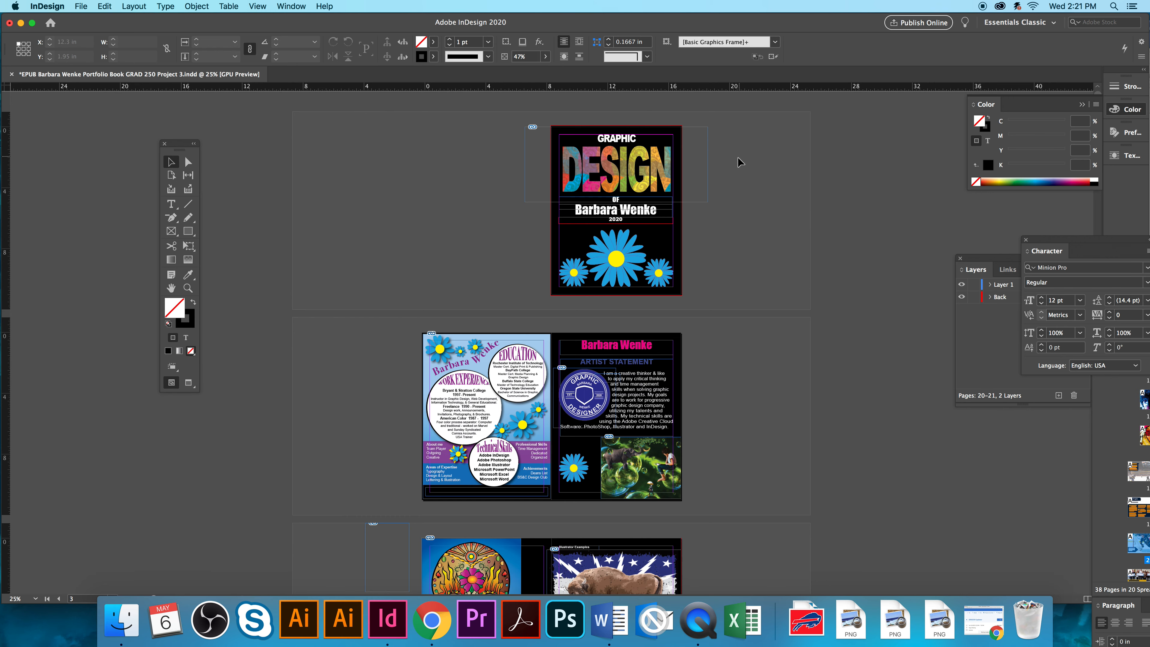
click(291, 7)
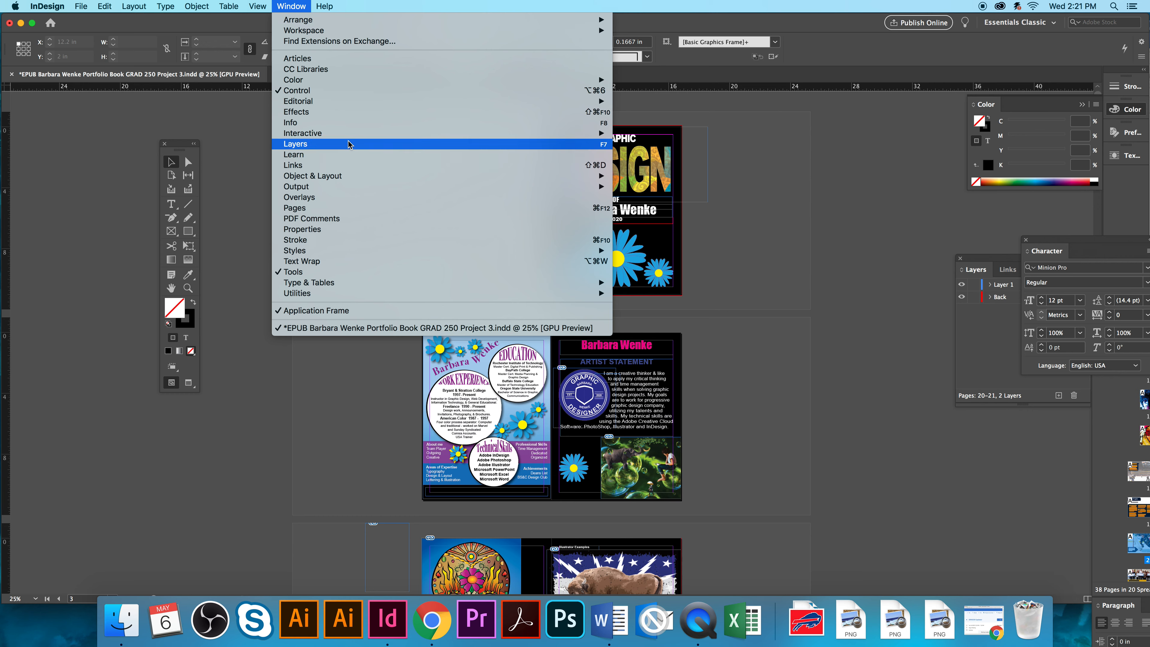
mouse_move(351, 135)
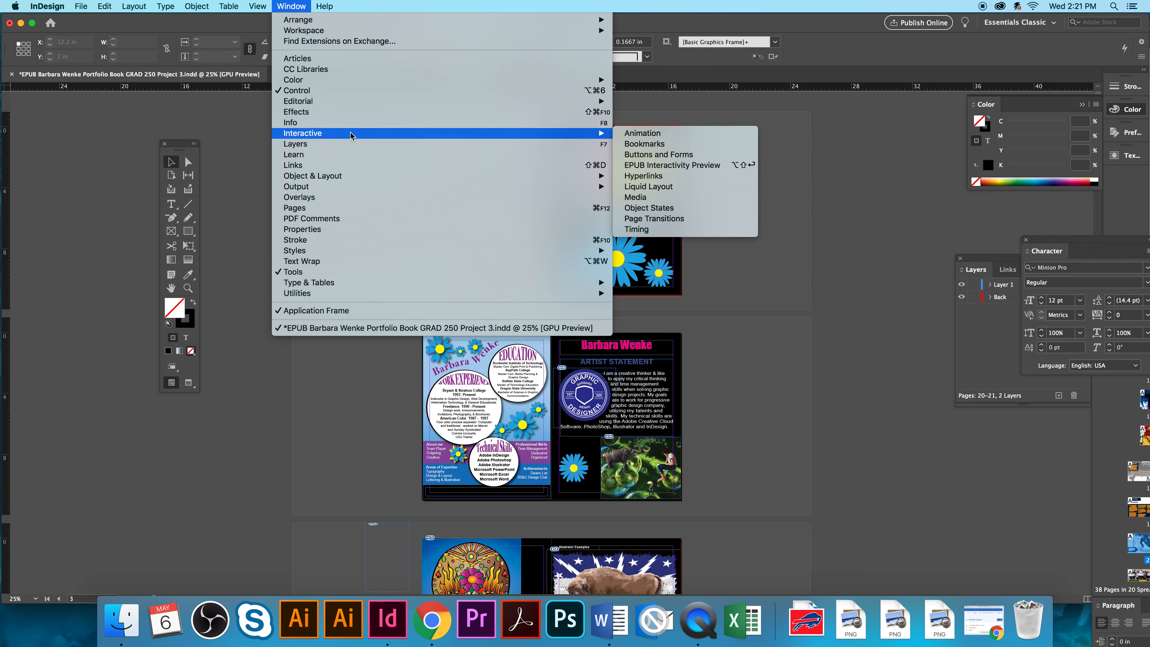
click(665, 166)
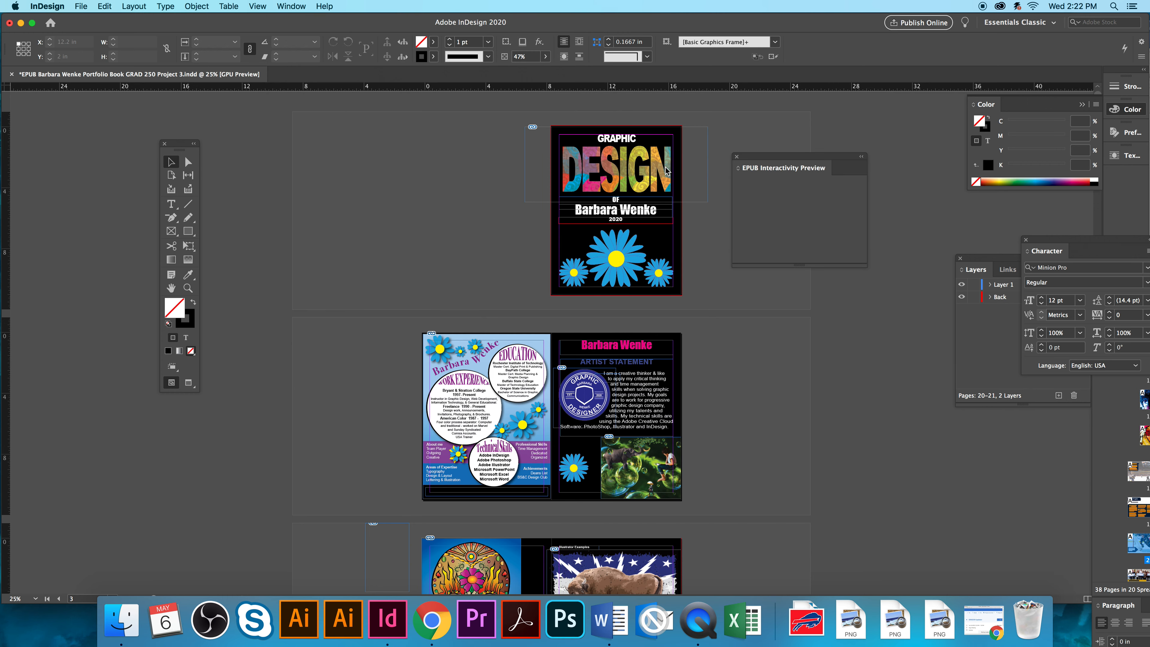
drag(784, 162, 833, 130)
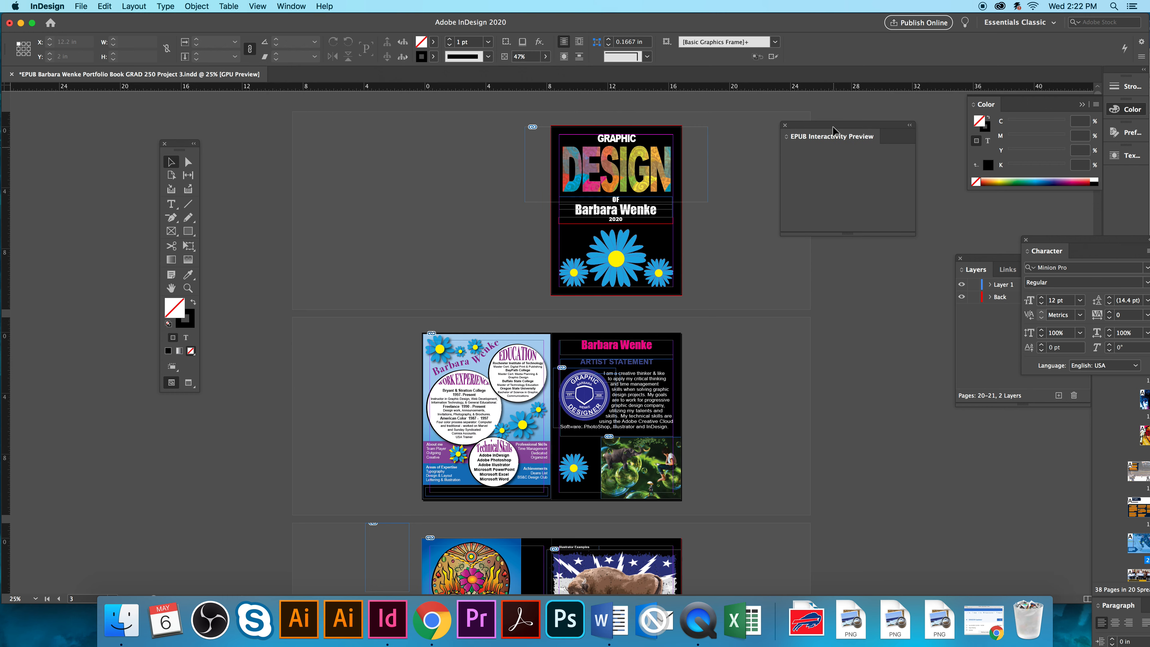
- Review the document's file information, choose Copyrighted as the copyright status and accept the metadata
click(81, 7)
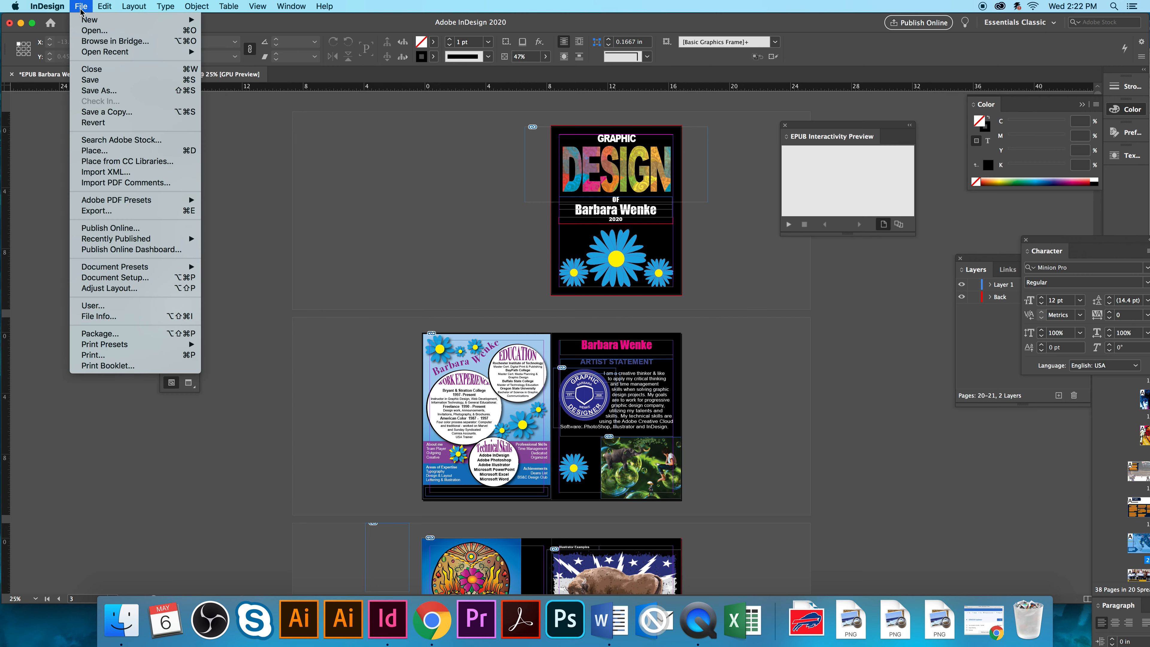
click(95, 317)
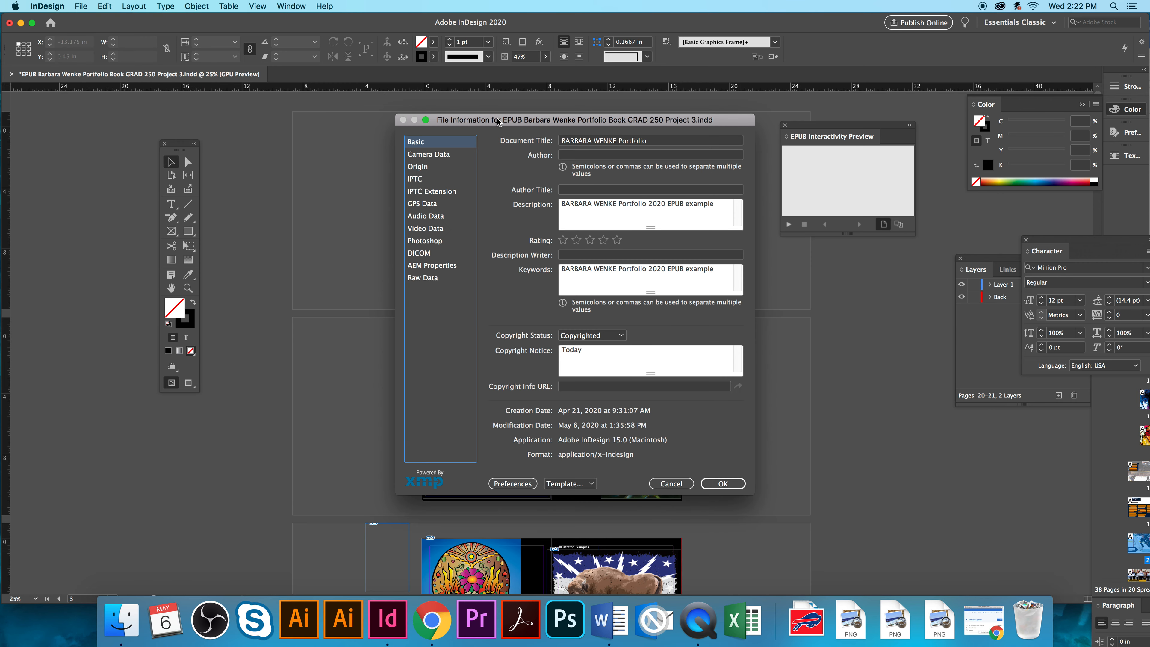
drag(507, 122, 336, 116)
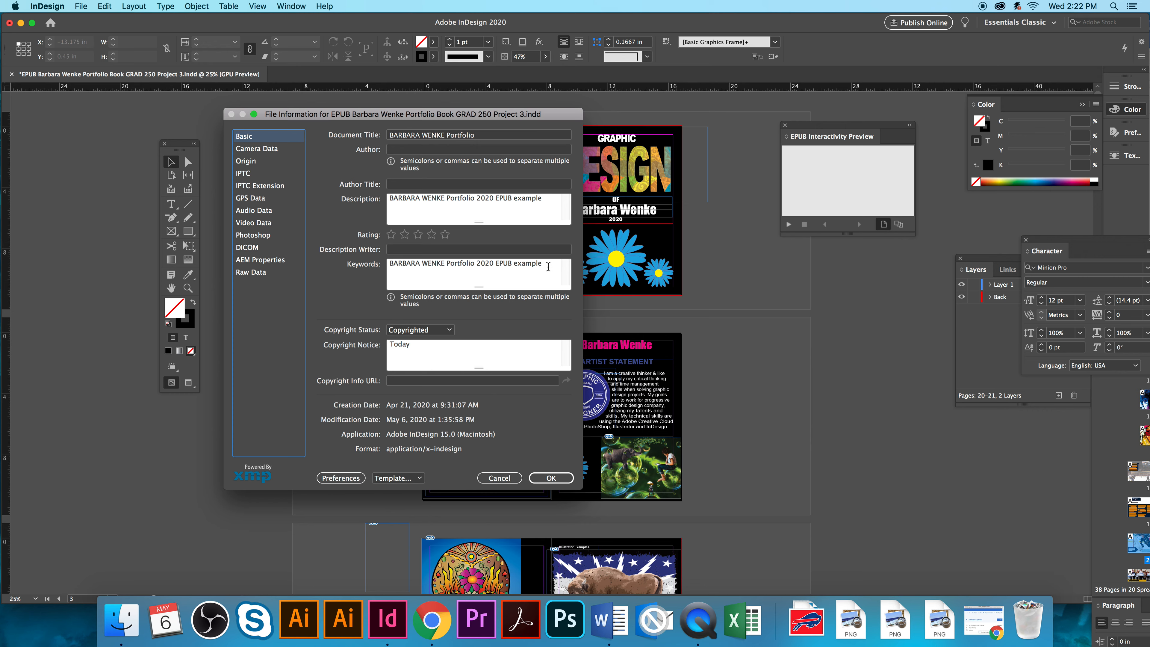
click(444, 332)
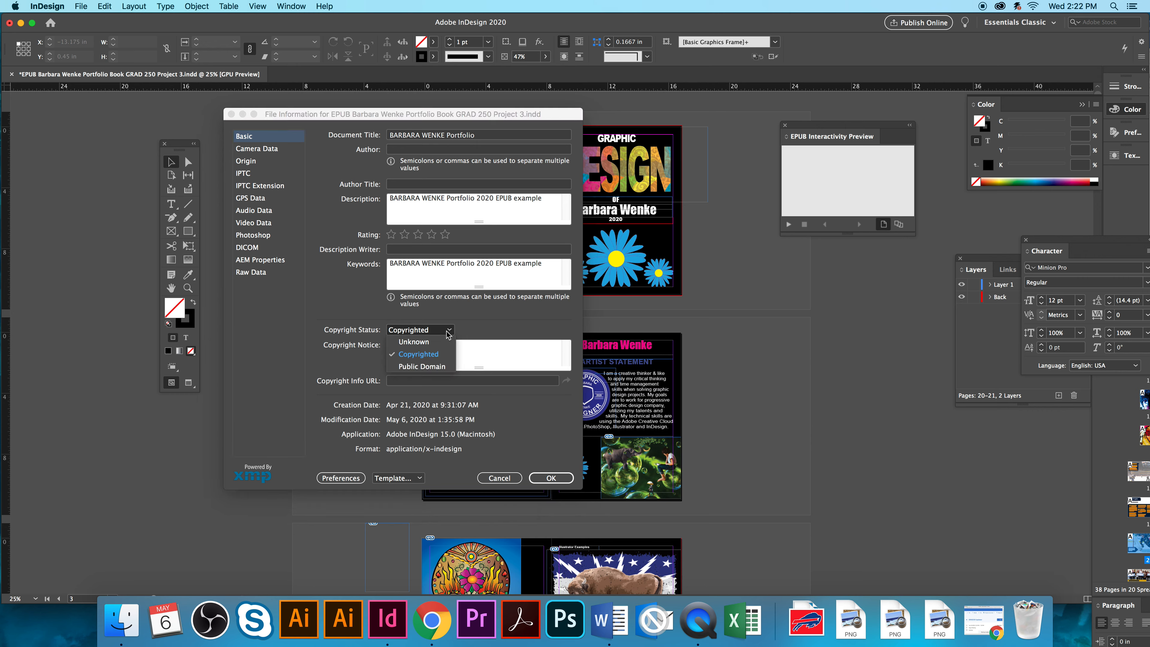
click(432, 359)
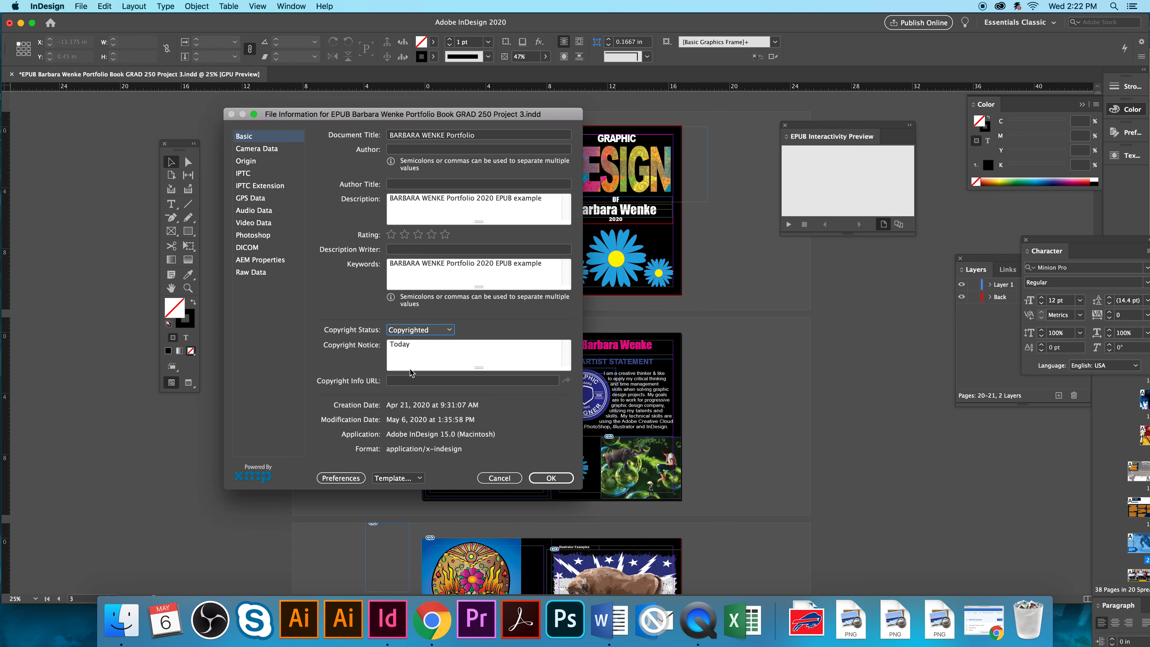
click(551, 479)
click(551, 478)
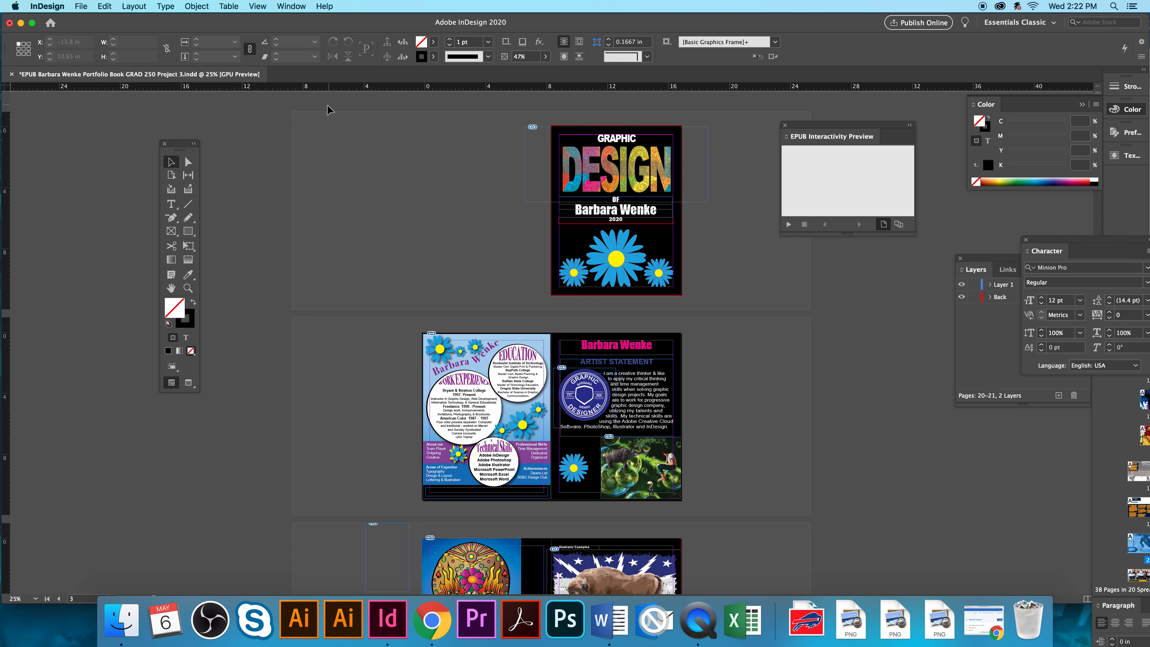
- Export the document to the Desktop in EPUB (Fixed Layout) format under its document name, replacing the existing file
click(81, 6)
click(93, 193)
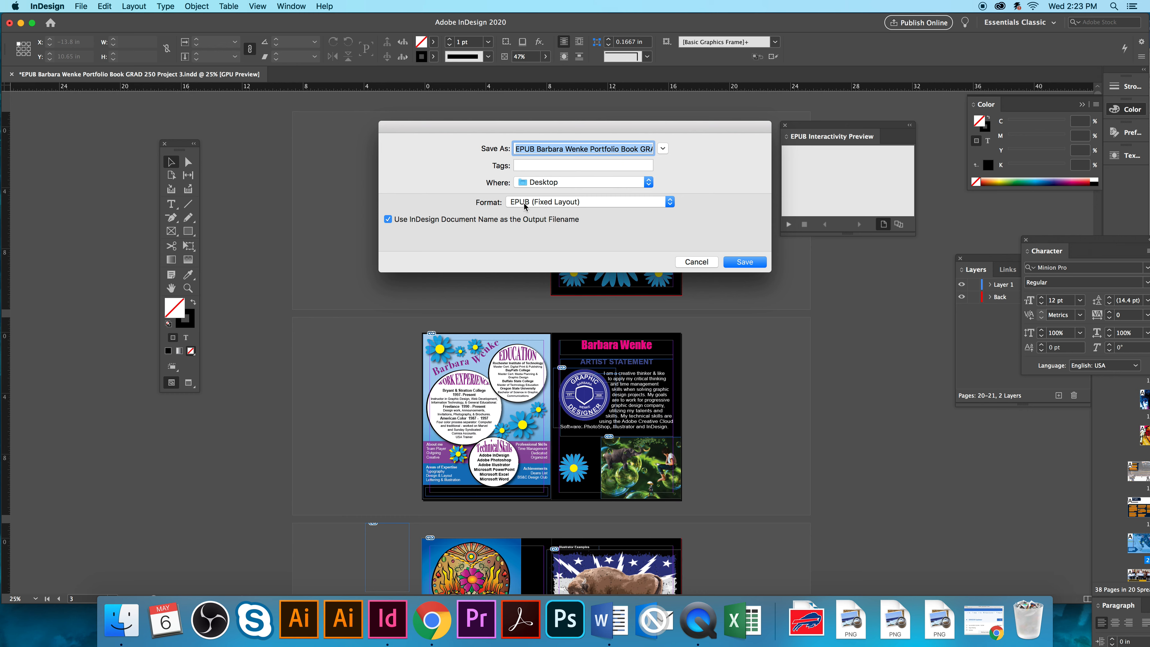
click(531, 207)
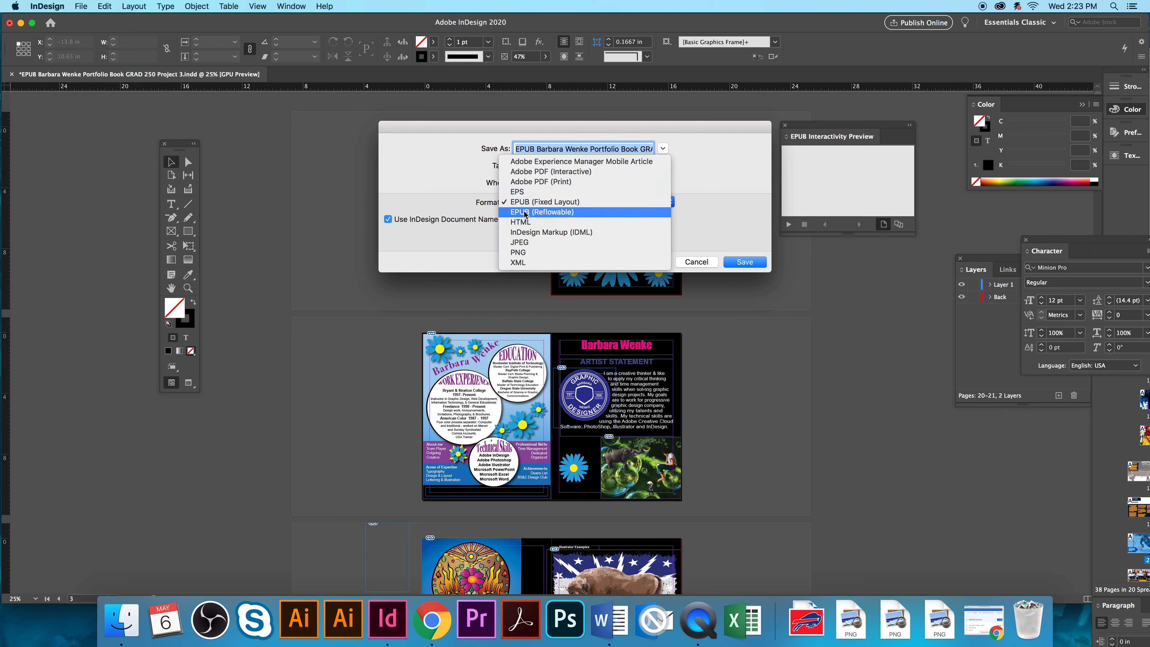
click(528, 203)
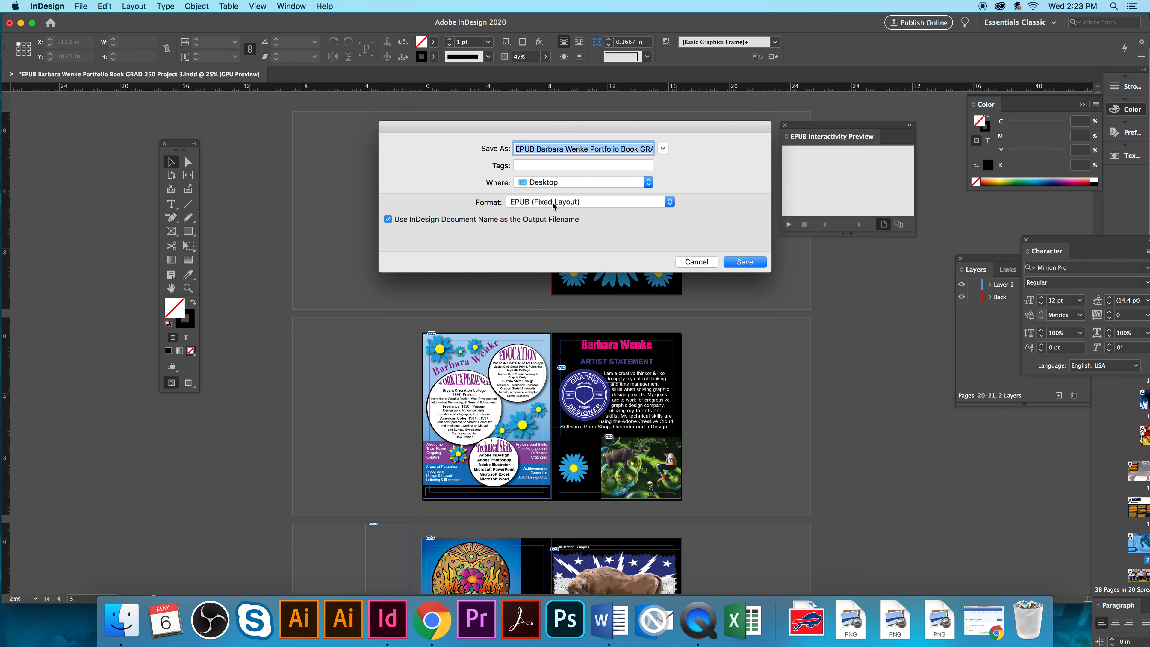
click(548, 204)
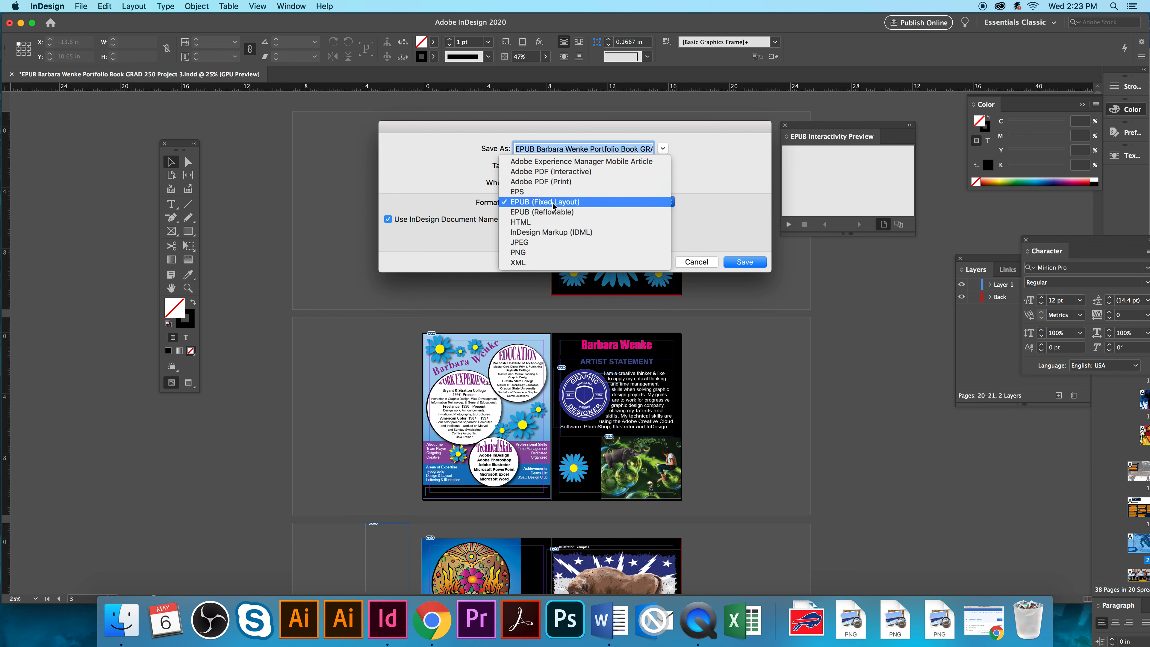
click(553, 206)
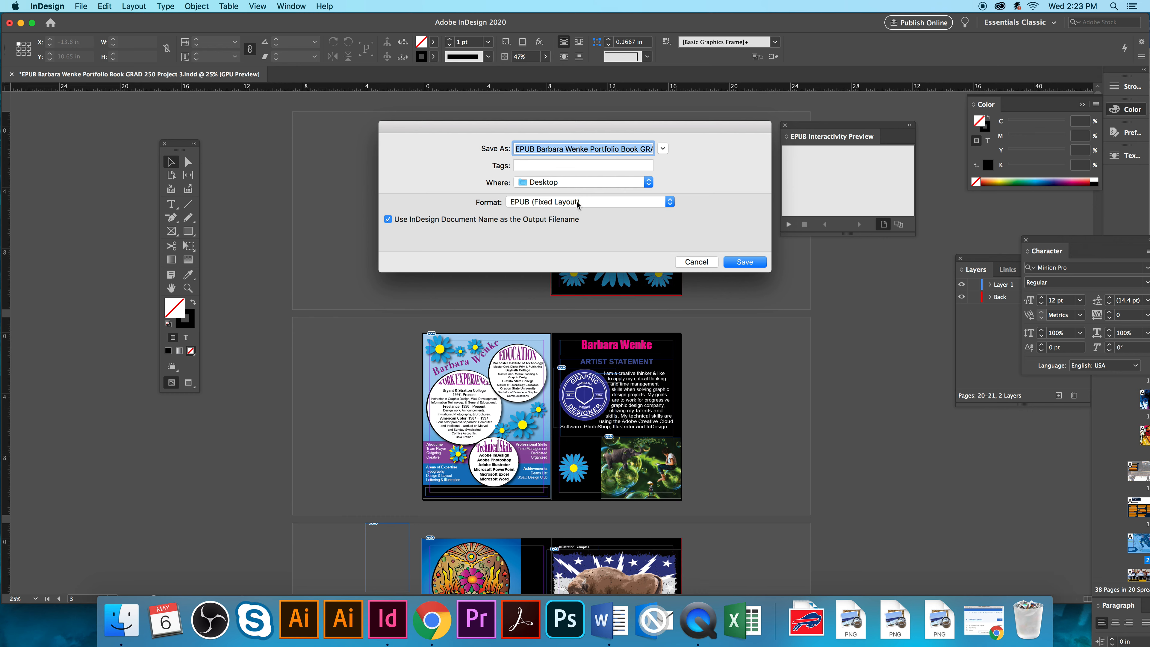
click(745, 263)
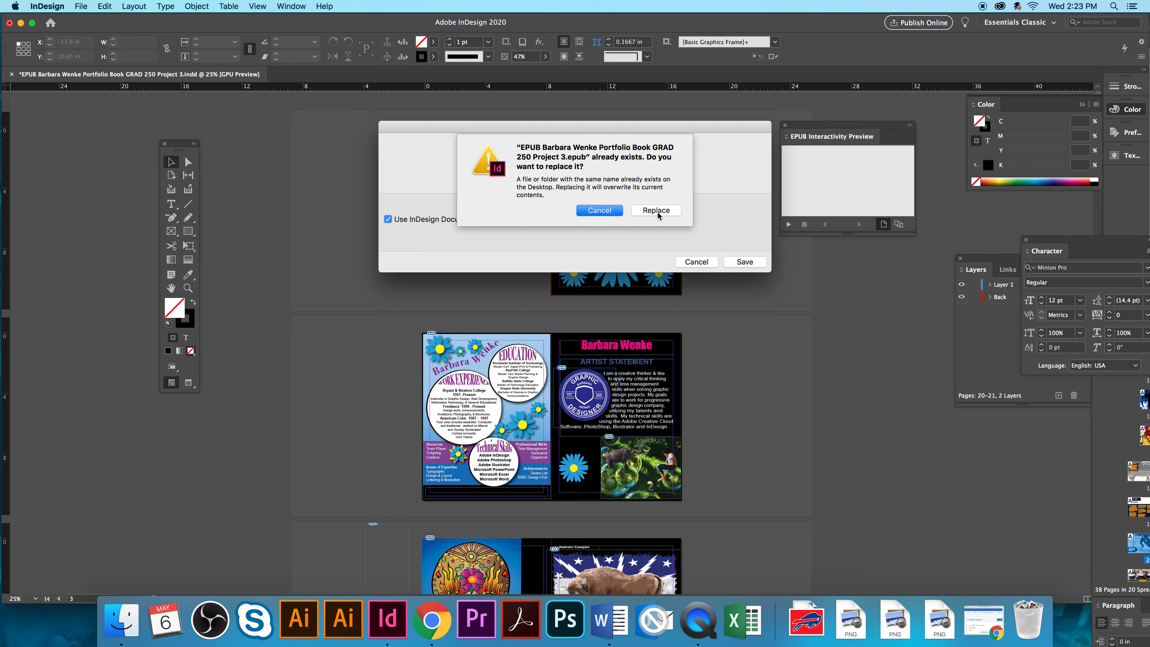
click(655, 210)
- Set the EPUB export range to All Pages and the cover to Rasterize First Page
drag(470, 115, 483, 115)
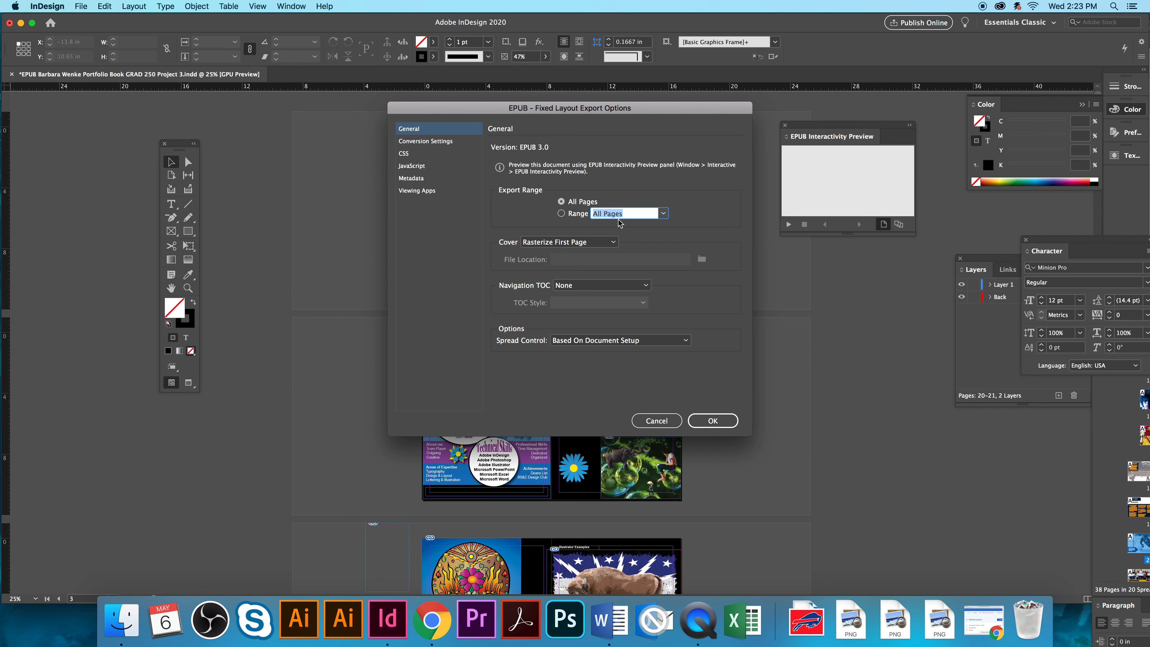
click(663, 214)
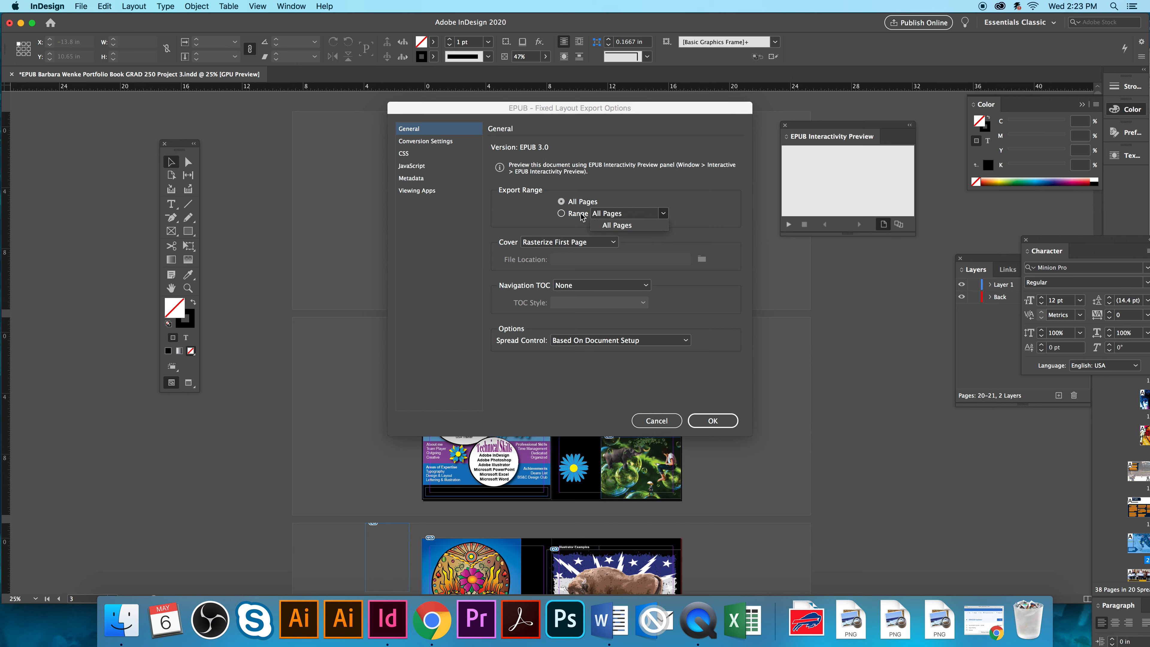
click(563, 205)
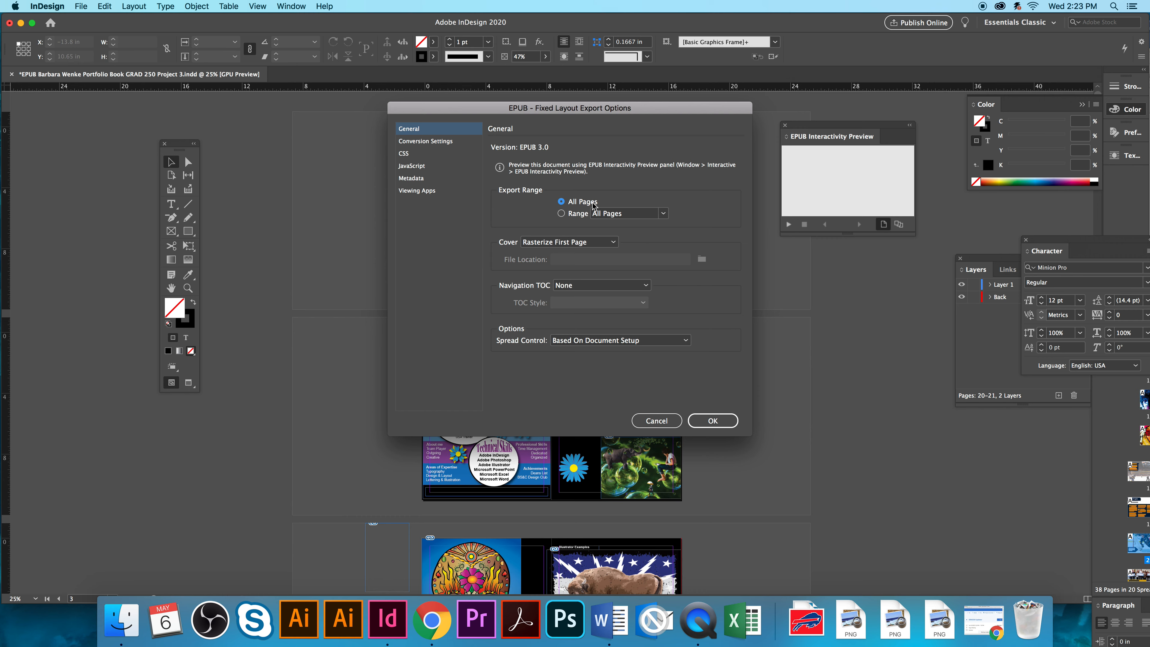
click(543, 243)
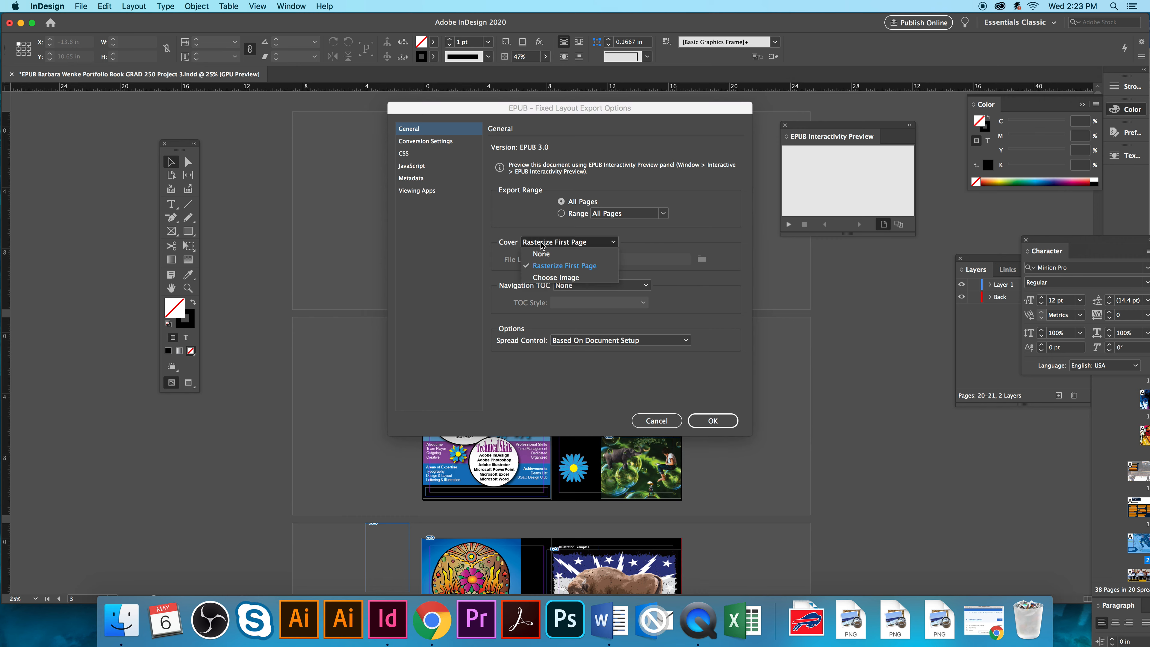
click(553, 270)
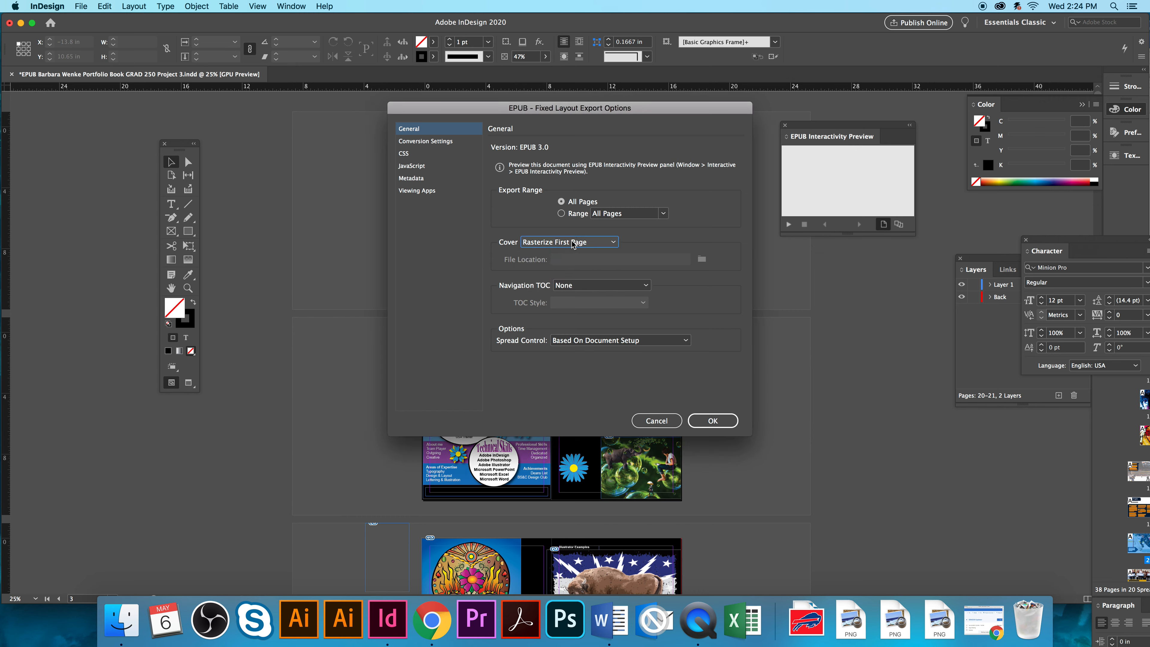